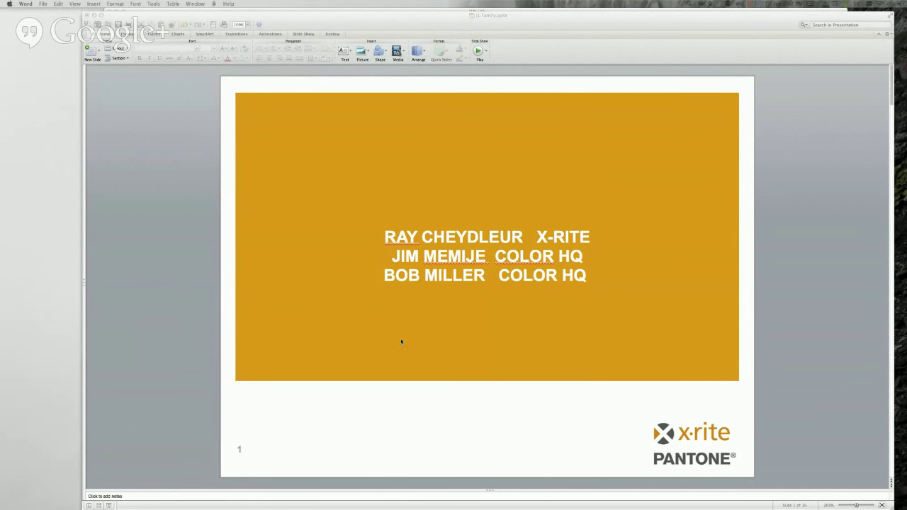
# Switch from Word to the 1 Family.pptx presentation, showing its title slide
pyautogui.click(847, 297)
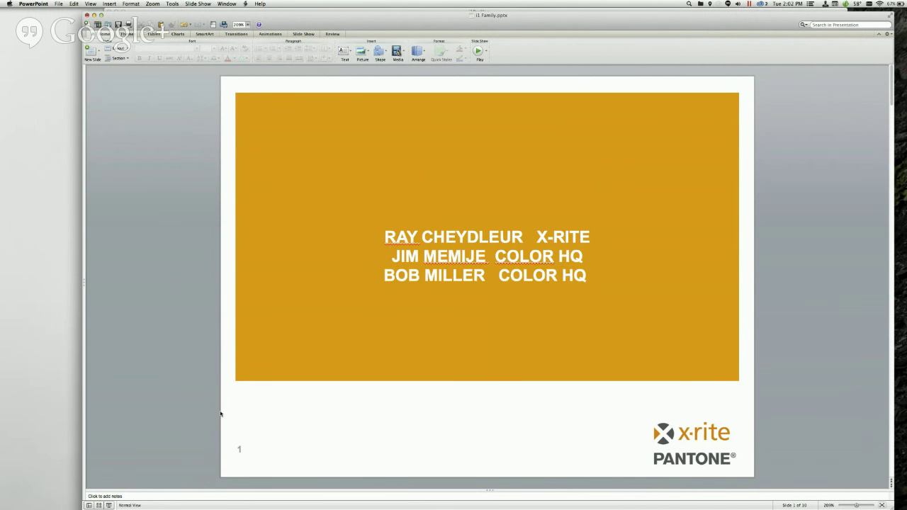
# Advance the slideshow to slide 3, 'THE i1 FAMILY'
pyautogui.press('pagedown')
pyautogui.press('pagedown')
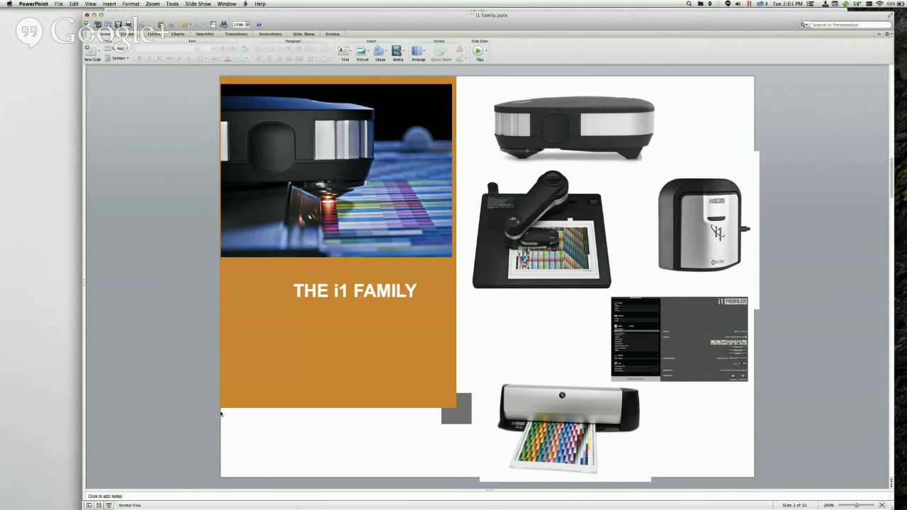
# Advance past the i1PRO 2 kit slide to slide 5, 'THE i1PRO 2' features
pyautogui.press('Down')
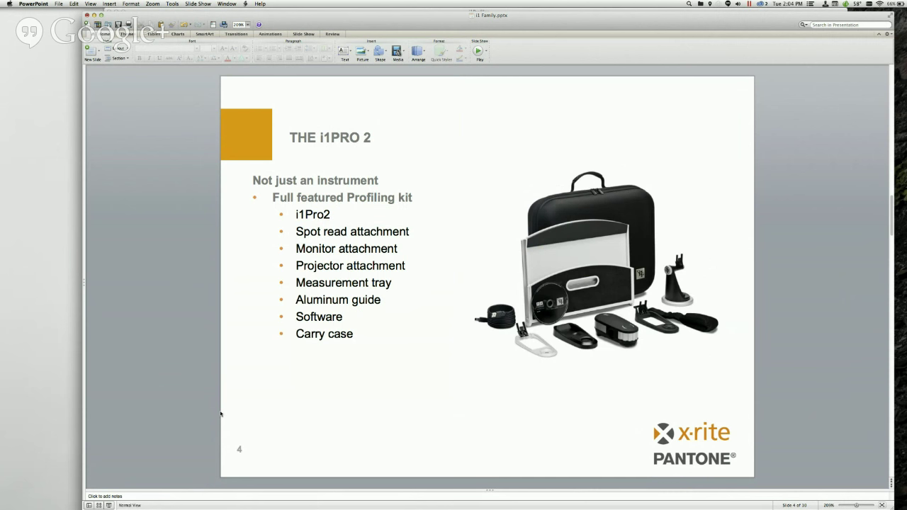
pyautogui.press('pagedown')
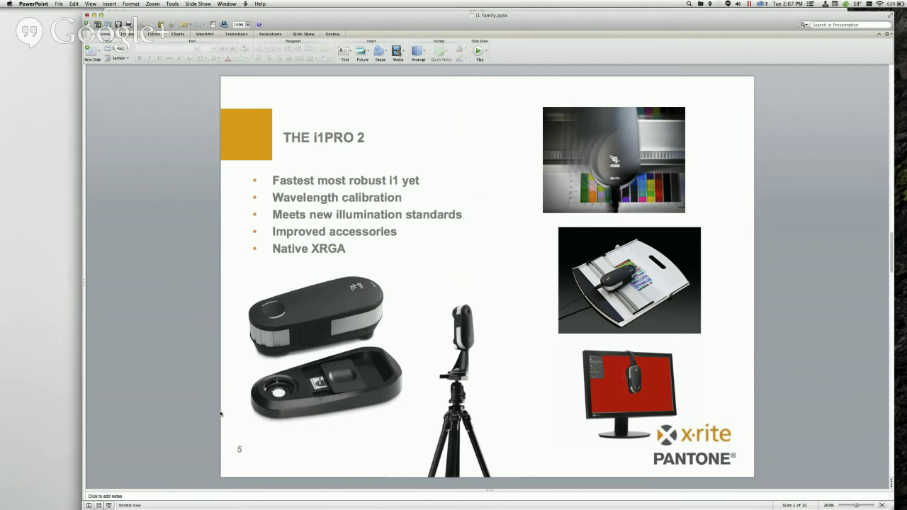
# Advance to slide 6, 'Updates in i1Profiler Software', from i1iSis 2 support to Measured Patch Viewer
pyautogui.press('pagedown')
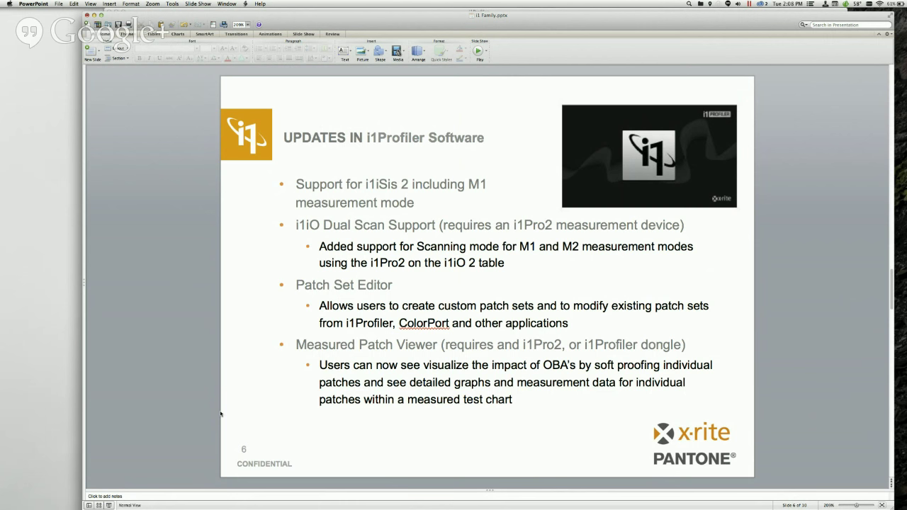
# Advance to slide 7, covering display and scanner profiling updates
pyautogui.press('pagedown')
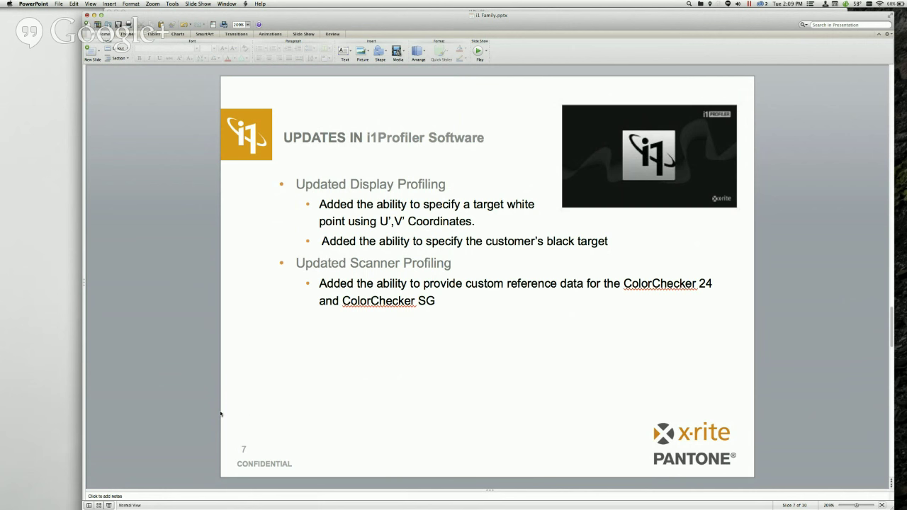
# Advance to slide 8, 'I1PROFILER – DEMO', and switch to the i1Profiler application
pyautogui.press('Down')
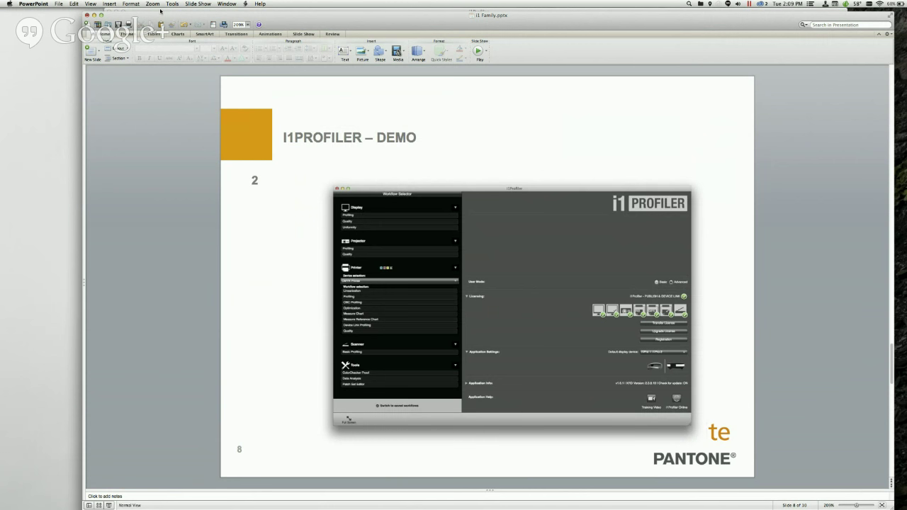
pyautogui.press('super+Tab')
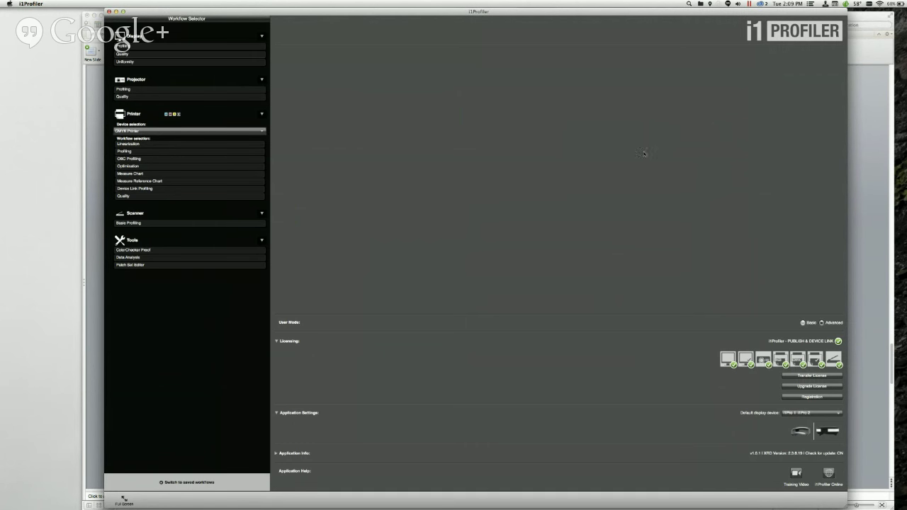
pyautogui.click(803, 322)
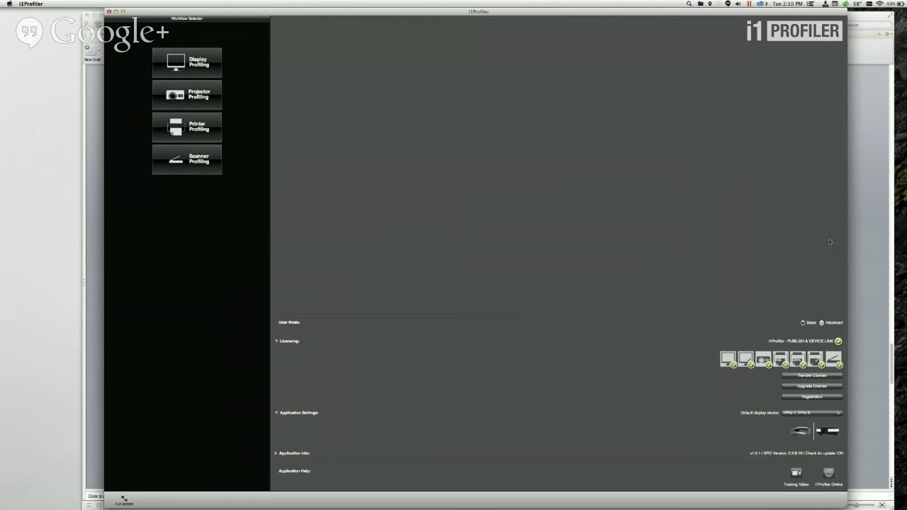
pyautogui.click(821, 323)
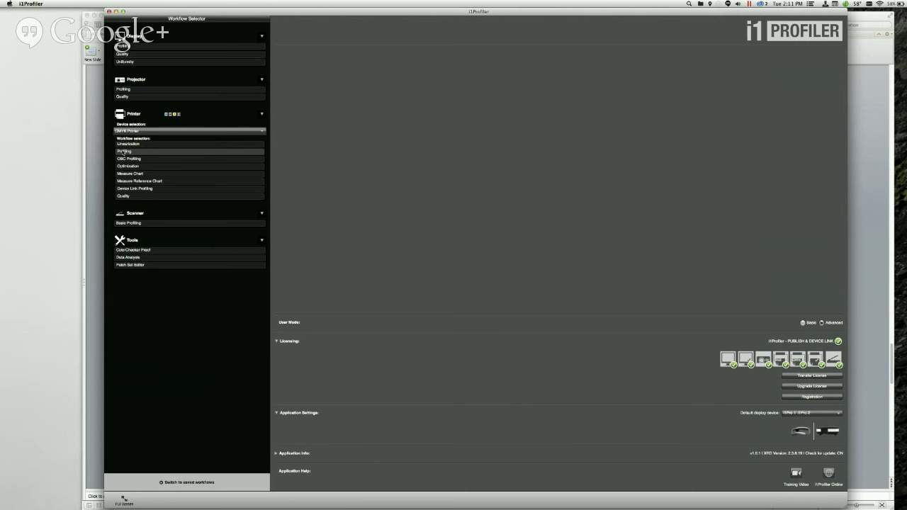
pyautogui.click(124, 152)
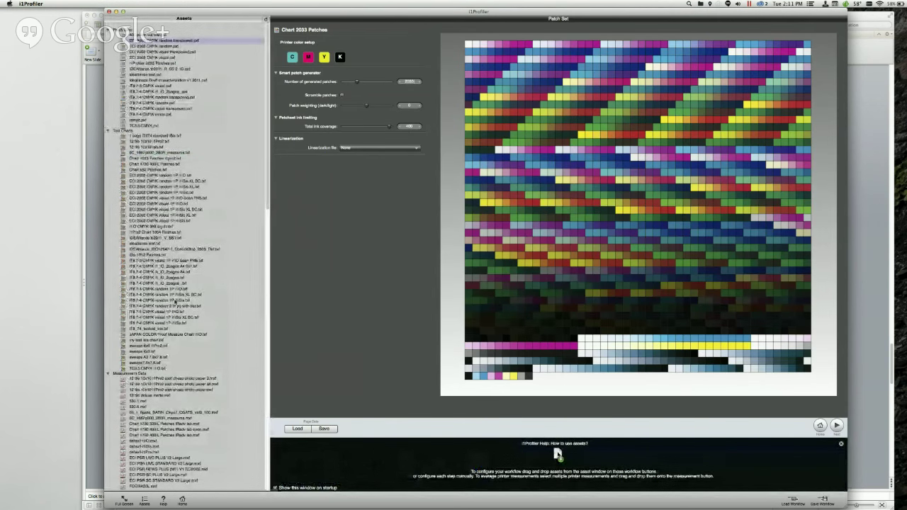
pyautogui.scroll(-2, 167, 383)
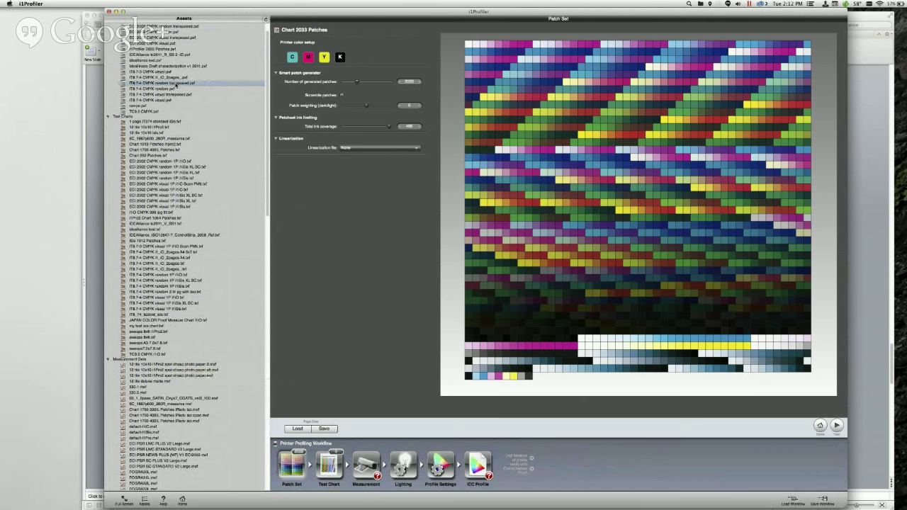
pyautogui.scroll(1, 176, 84)
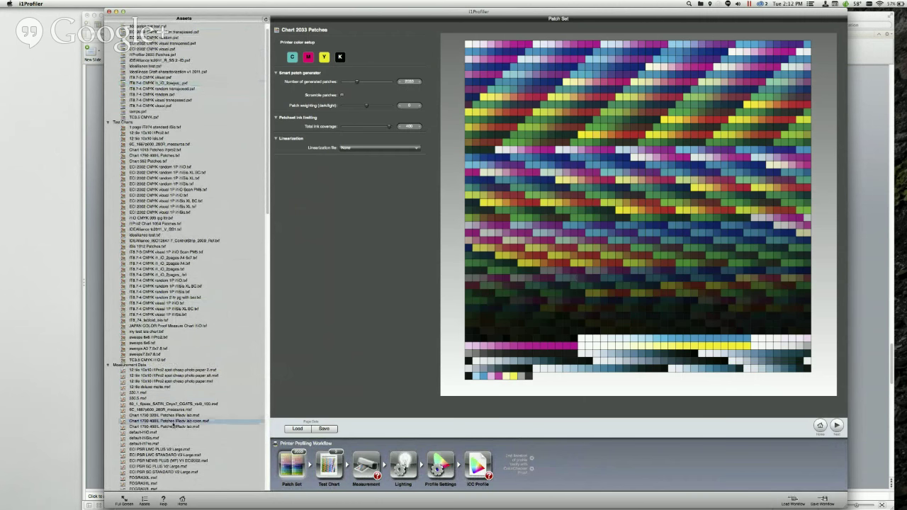
pyautogui.scroll(-5, 174, 425)
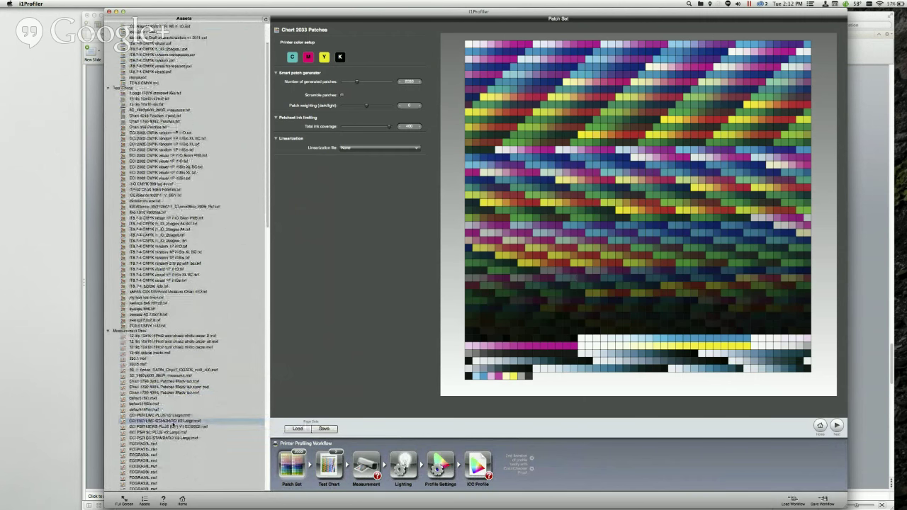
pyautogui.scroll(-5, 172, 425)
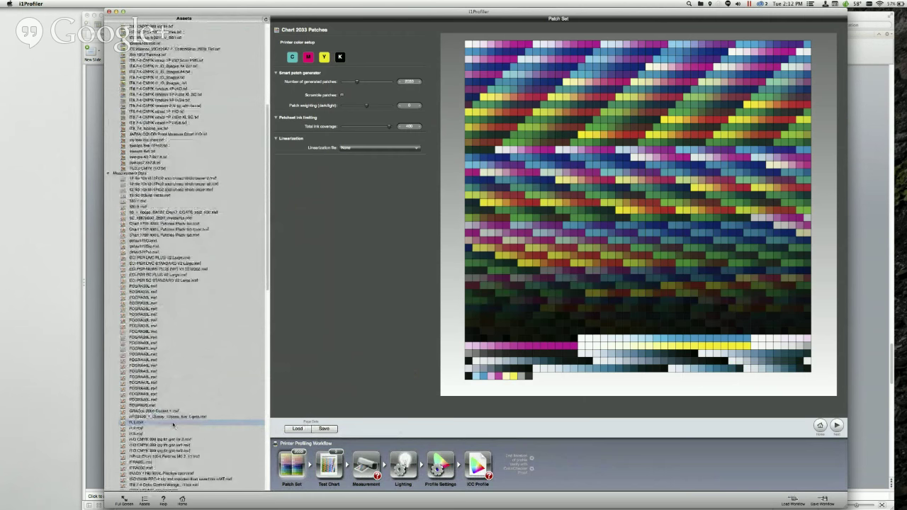
pyautogui.scroll(-10, 173, 425)
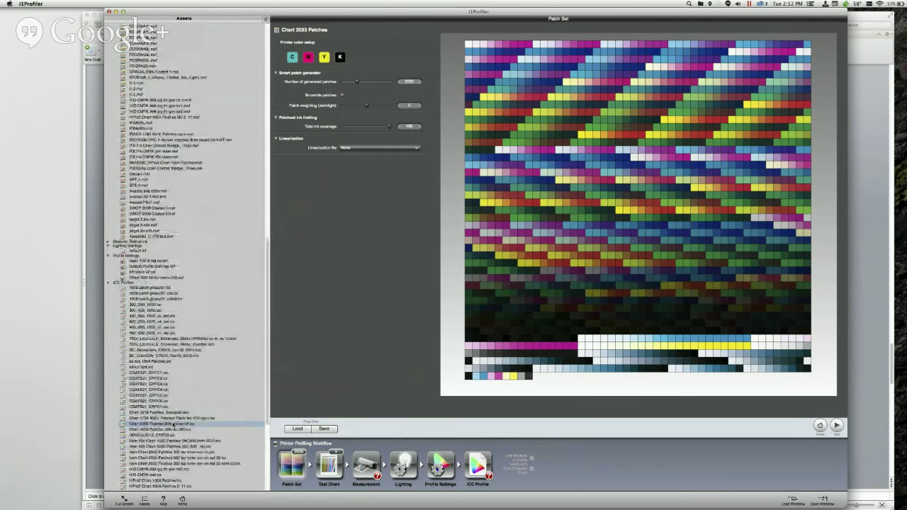
pyautogui.scroll(4, 173, 424)
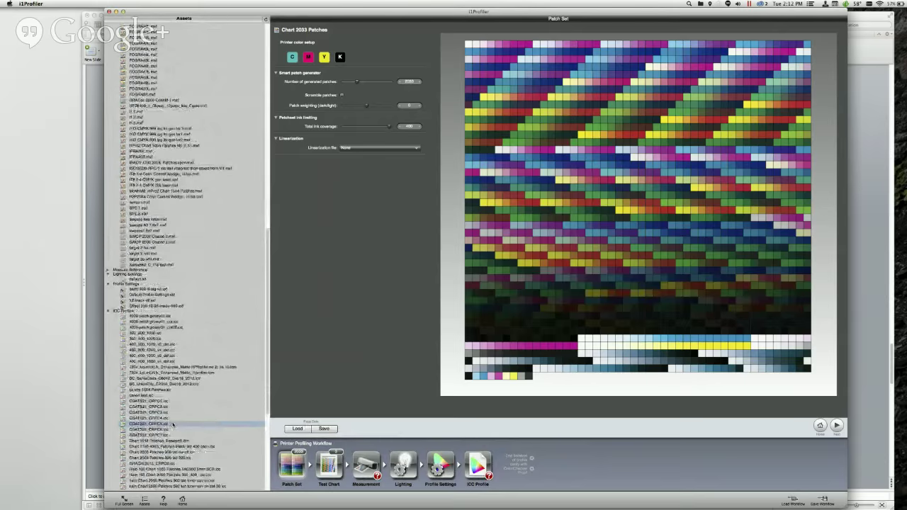
pyautogui.scroll(1, 173, 424)
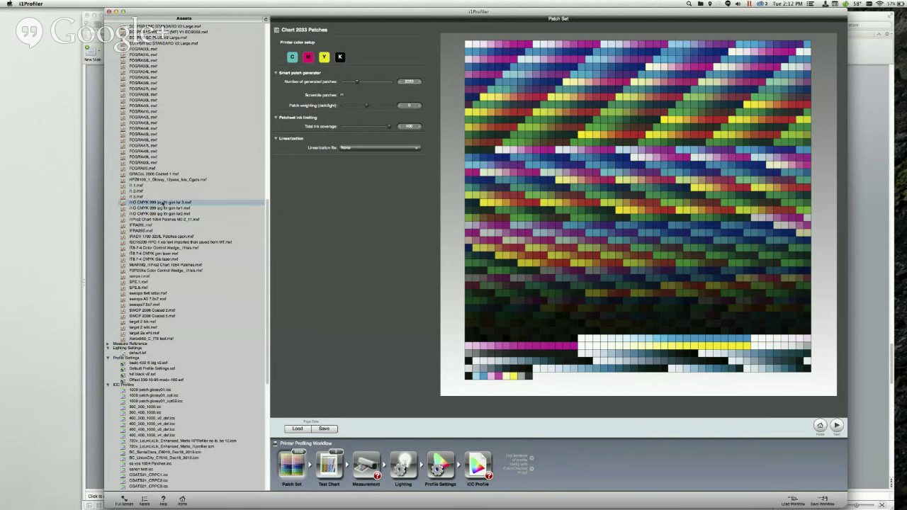
pyautogui.scroll(2, 162, 203)
pyautogui.scroll(8, 162, 203)
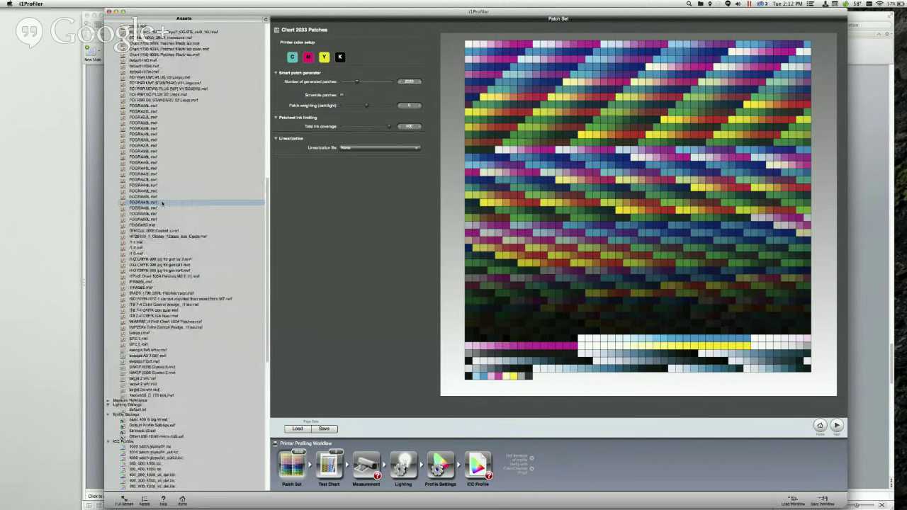
pyautogui.scroll(10, 162, 203)
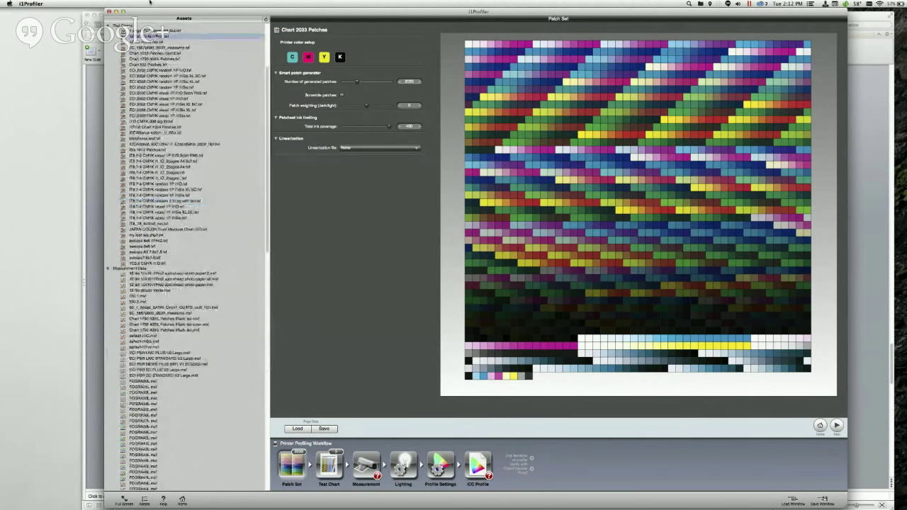
# Load '1 page IT874 standard iSis' as the patch set, replacing Chart 2033 Patches
pyautogui.moveTo(152, 32); pyautogui.dragTo(330, 465)
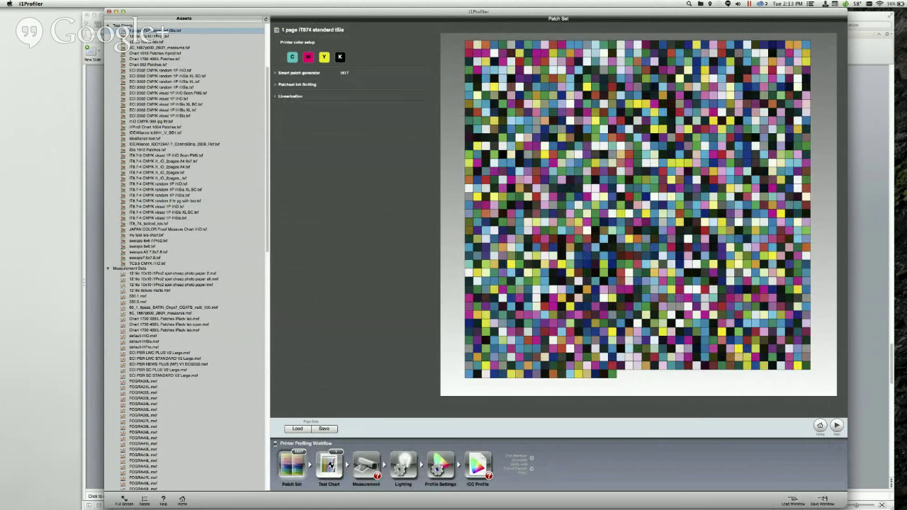
# Move to the chart layout step and choose the measuring device
pyautogui.click(330, 464)
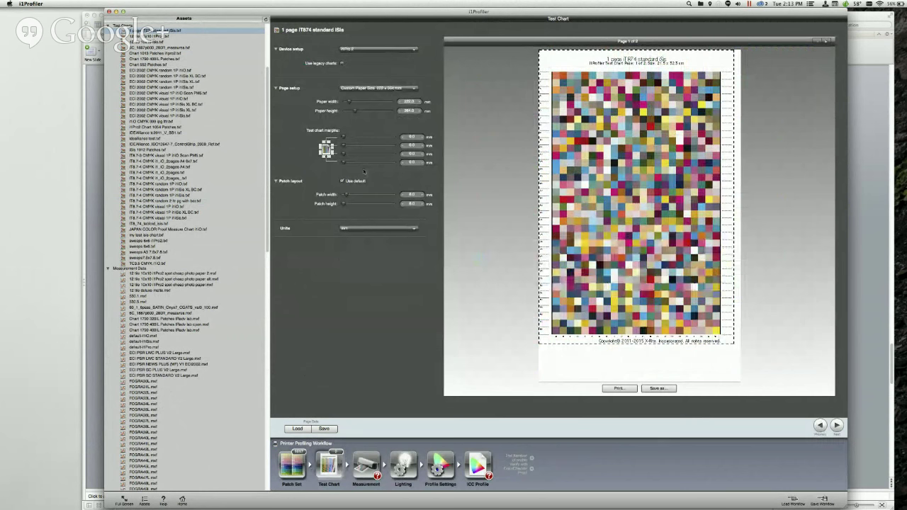
pyautogui.click(378, 49)
pyautogui.click(373, 70)
pyautogui.click(377, 48)
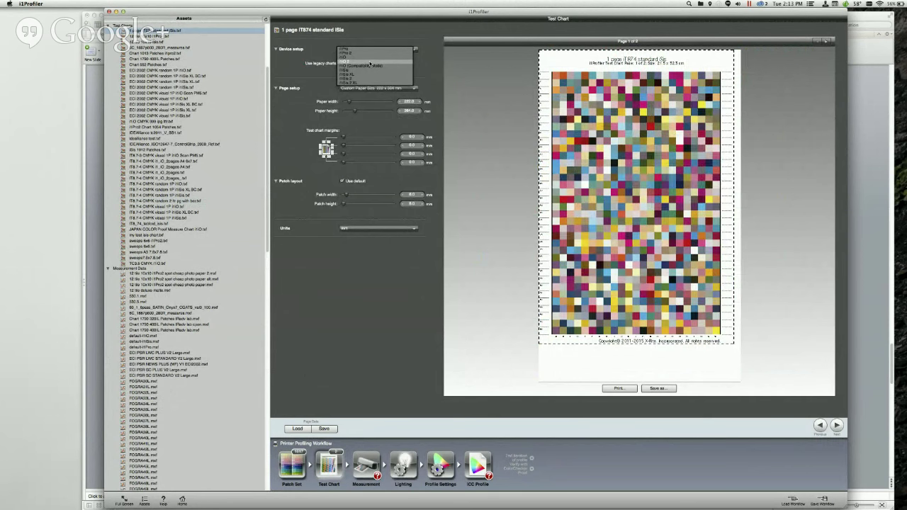
pyautogui.click(369, 63)
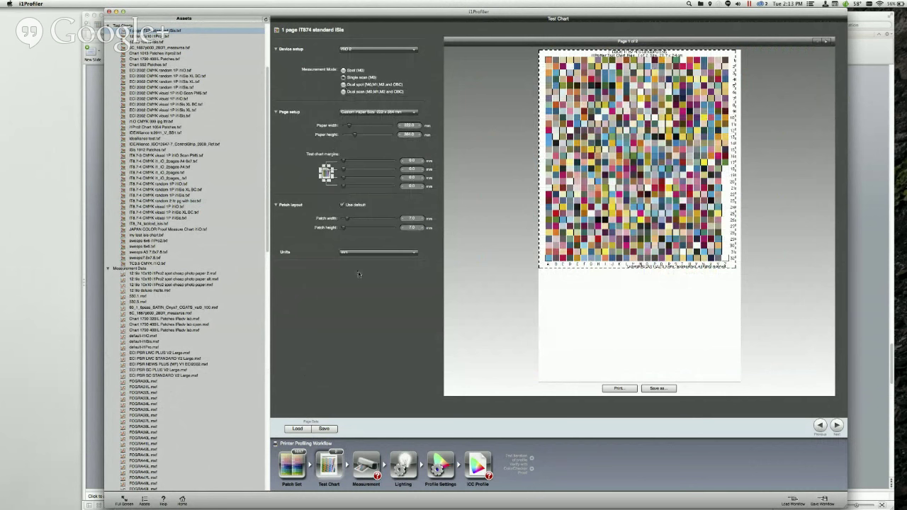
# Load the '12 tile 10x10 i1Pro2 spot cheap photo paper alt' measurement file into the Measurement step
pyautogui.click(222, 232)
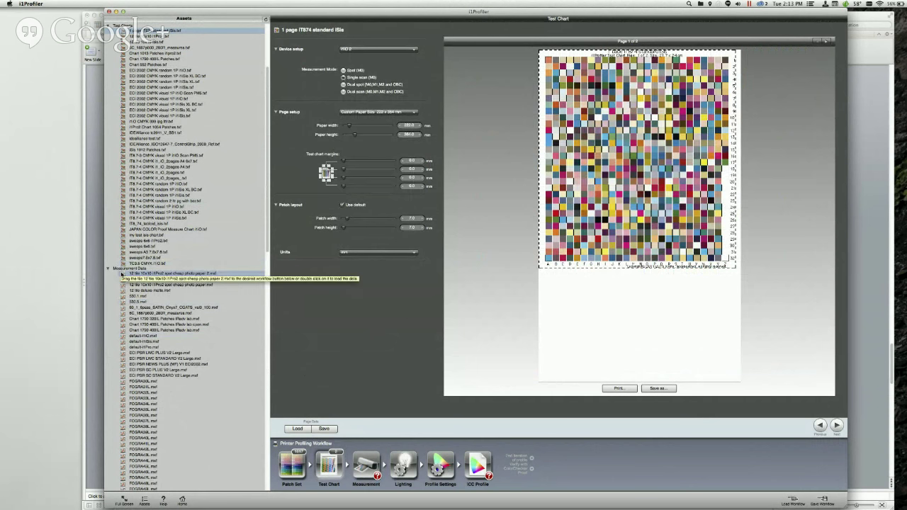
pyautogui.moveTo(121, 275); pyautogui.dragTo(364, 461)
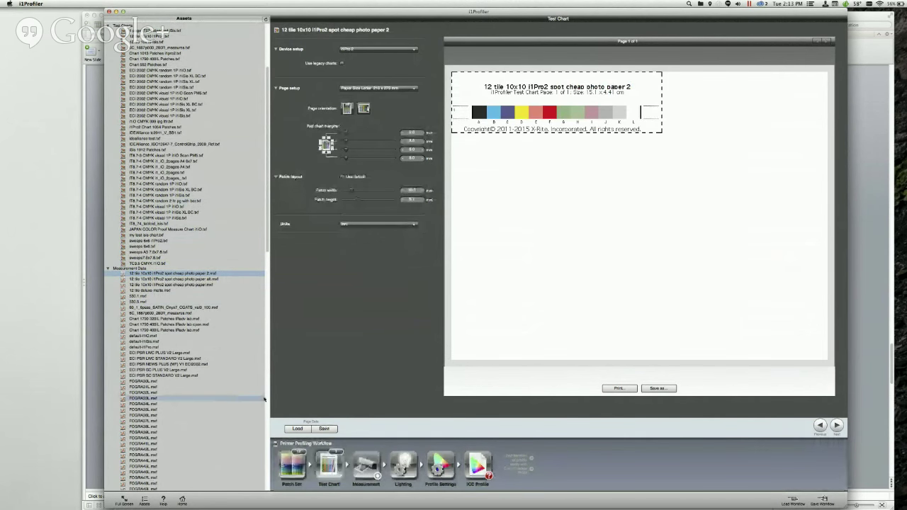
pyautogui.keyDown('shift'); pyautogui.click(157, 285); pyautogui.keyUp('shift')
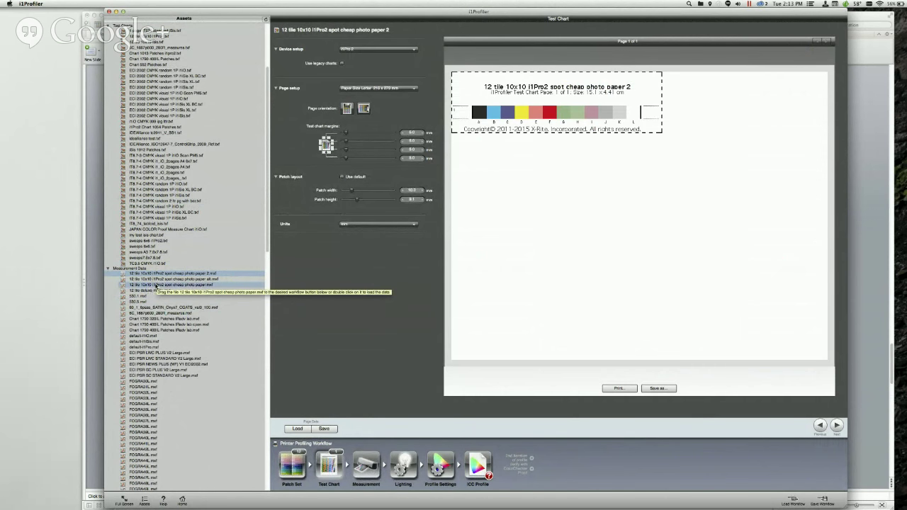
pyautogui.doubleClick(153, 279)
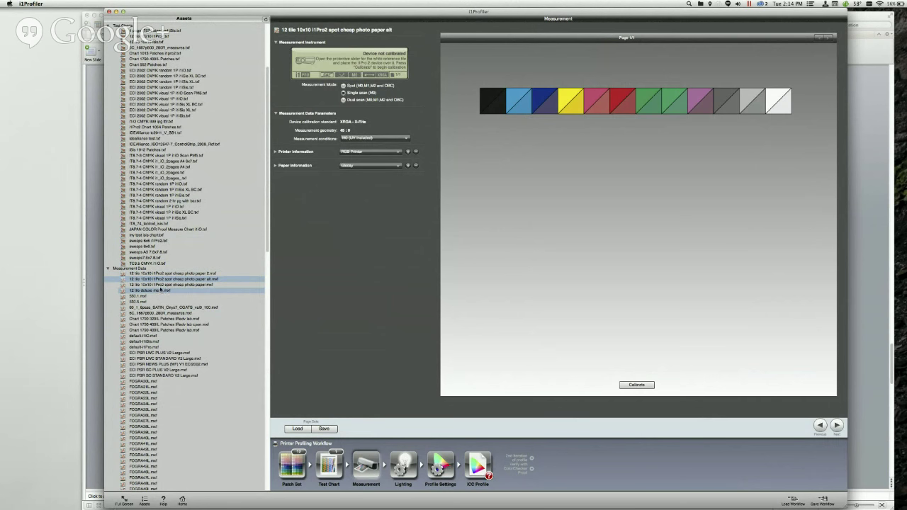
pyautogui.moveTo(161, 286); pyautogui.dragTo(370, 461)
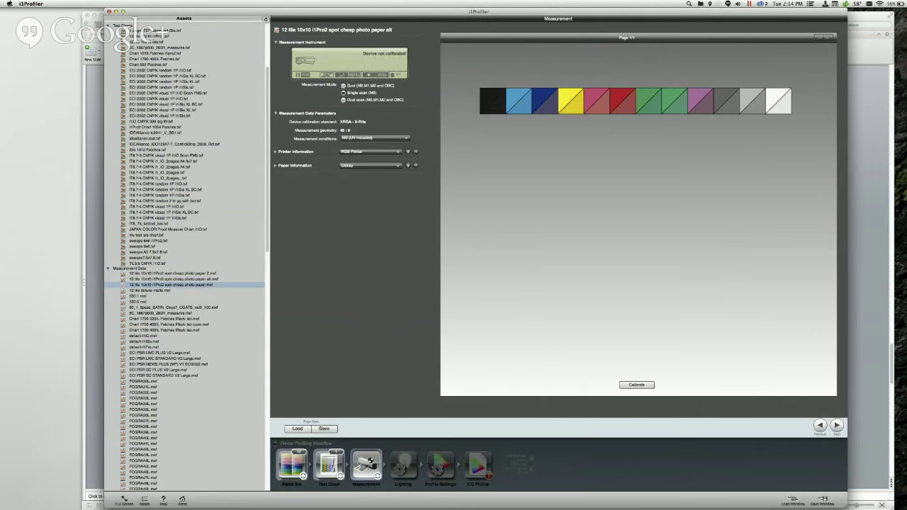
# Show the white patch's reflectance curves and Lab values (L 94.12, a 1.79, b -2.41)
pyautogui.doubleClick(779, 104)
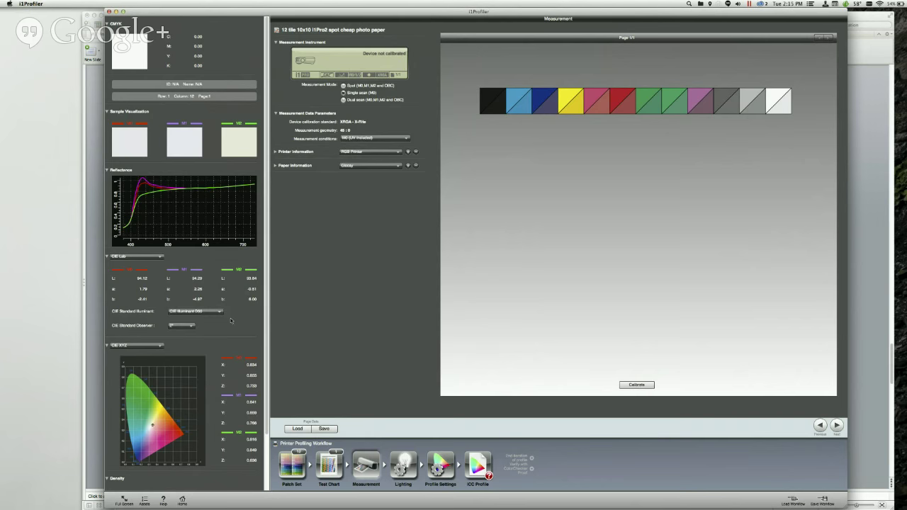
# Scroll the patch data to the Density section, then return the side panel to the Assets list
pyautogui.scroll(-3, 230, 321)
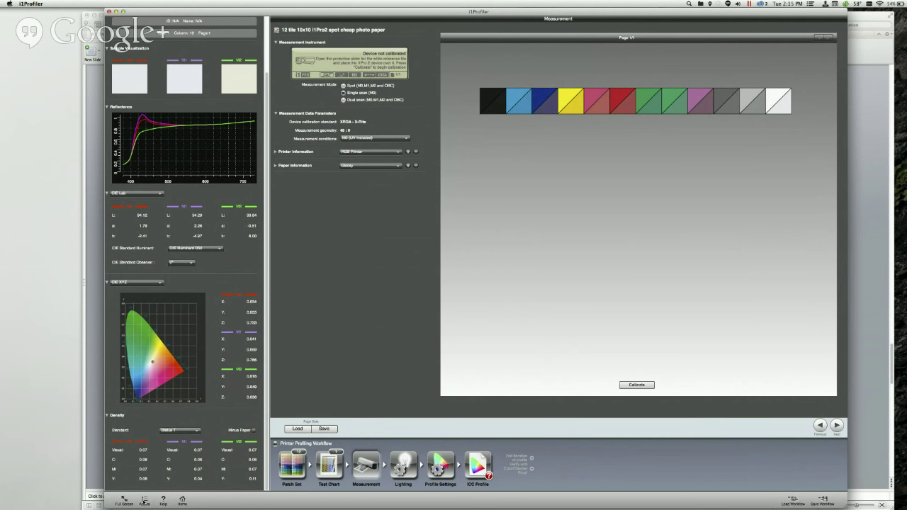
pyautogui.click(144, 500)
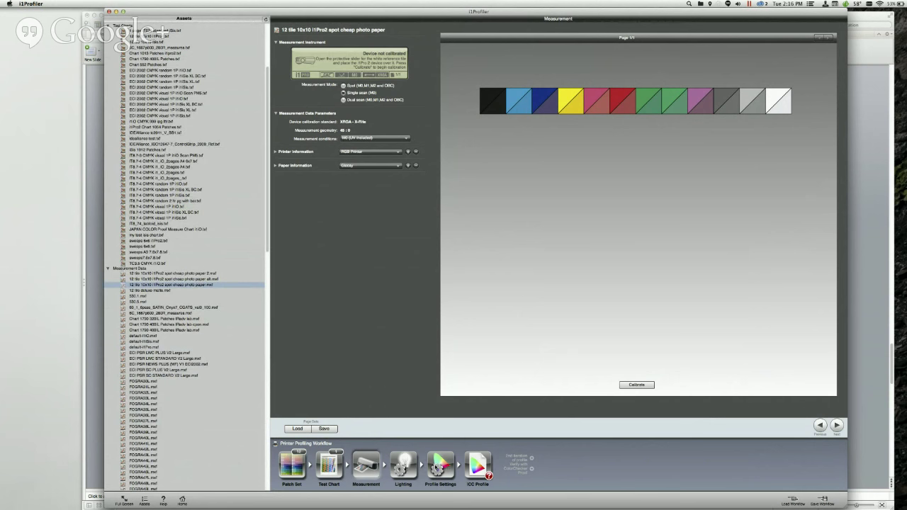
# Go to the Profile Settings step and show its help text on intelligent black
pyautogui.click(440, 465)
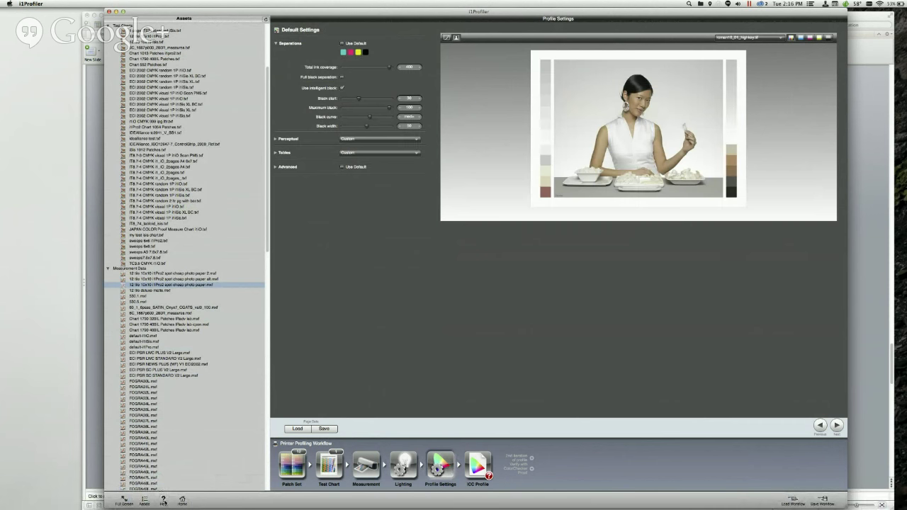
pyautogui.click(163, 500)
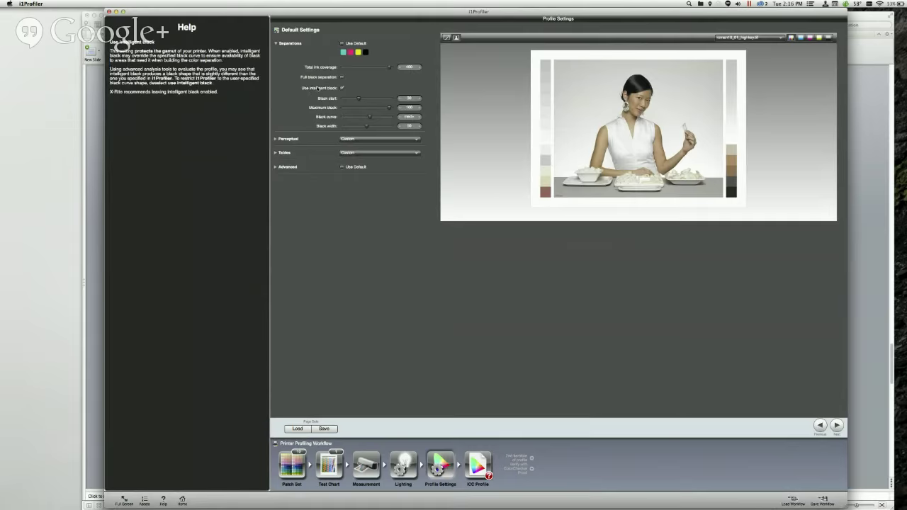
# Read the Black start, Tables and Perceptual help, then bring back the Assets list
pyautogui.moveTo(323, 102)
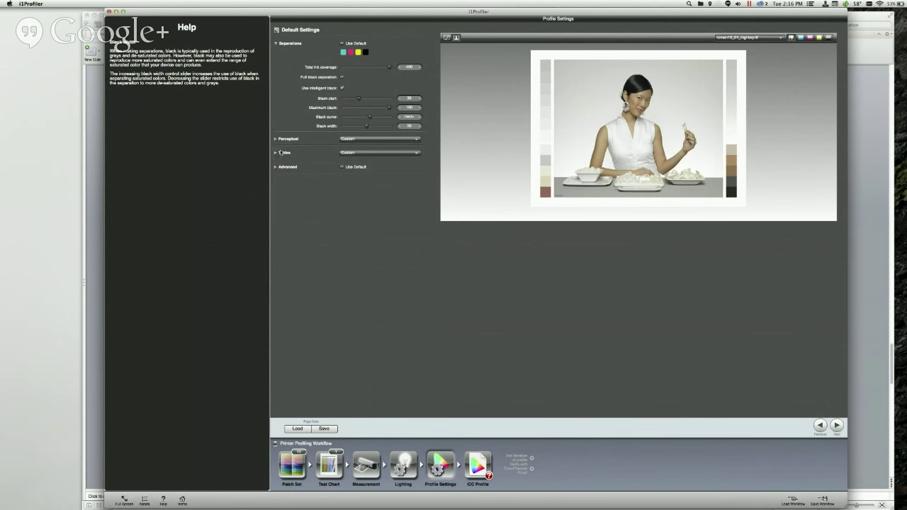
pyautogui.moveTo(301, 152)
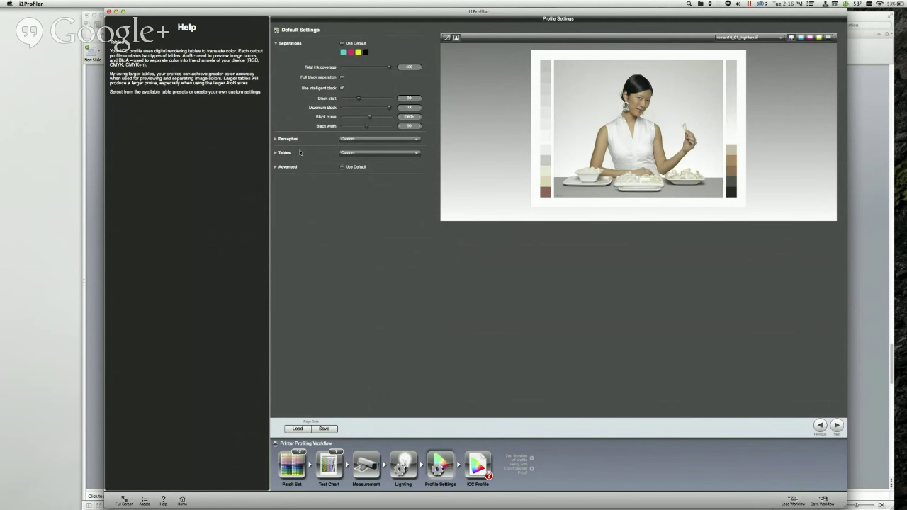
pyautogui.moveTo(282, 141)
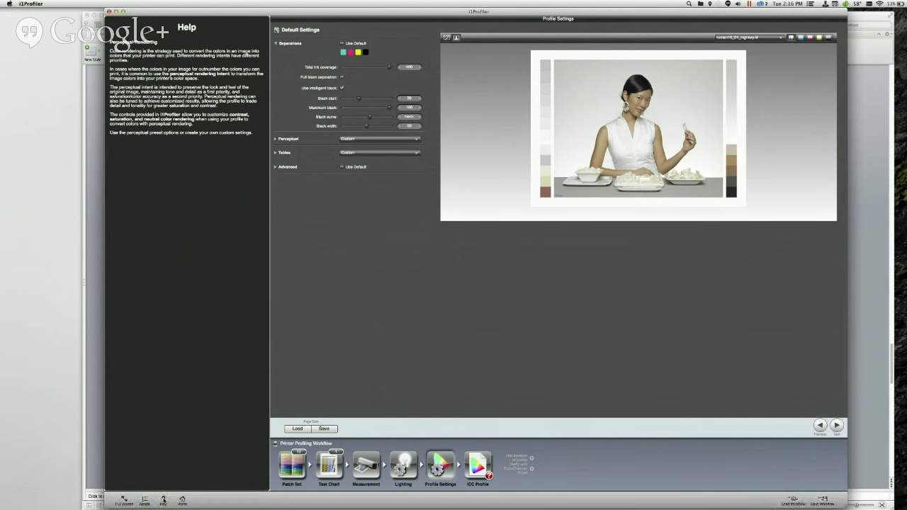
pyautogui.click(143, 501)
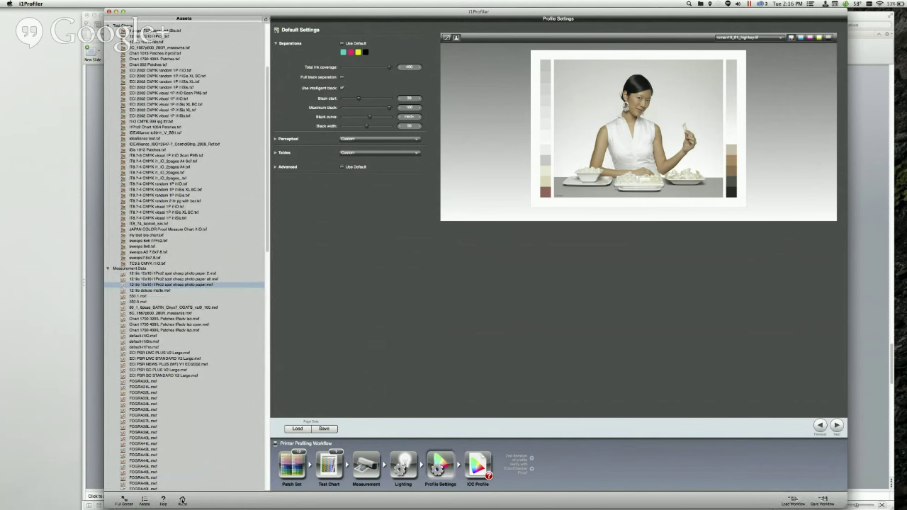
# Return home and launch the Patch Set Editor from the Workflow Selector's Tools section
pyautogui.click(182, 500)
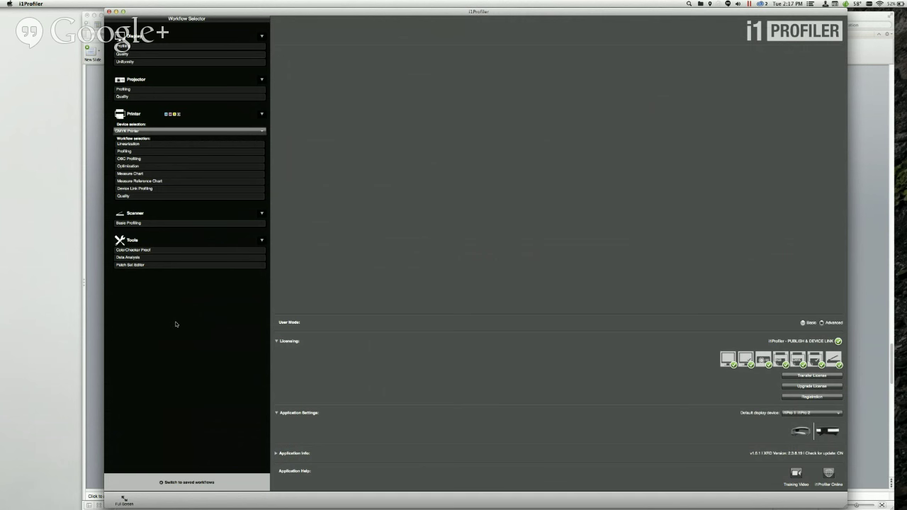
pyautogui.click(128, 266)
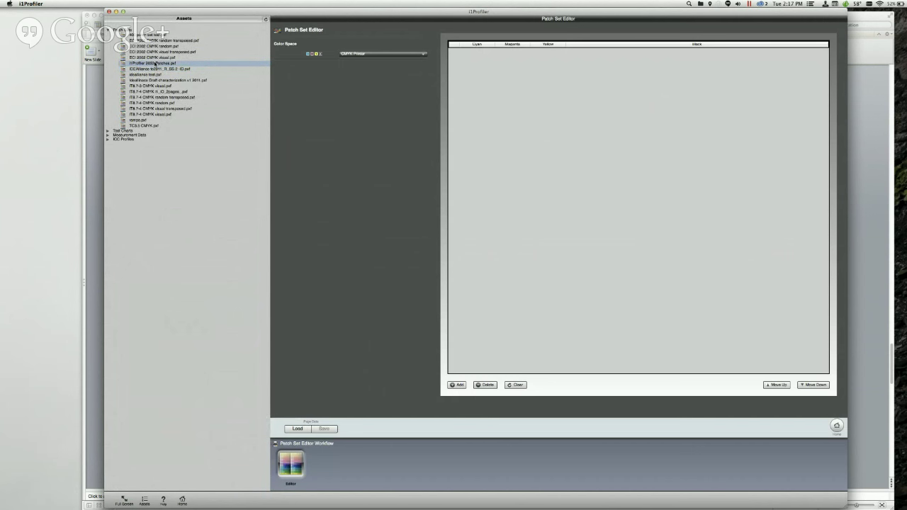
# Load the '400 patch set test' .pxf file from the Assets list into the editor
pyautogui.click(148, 34)
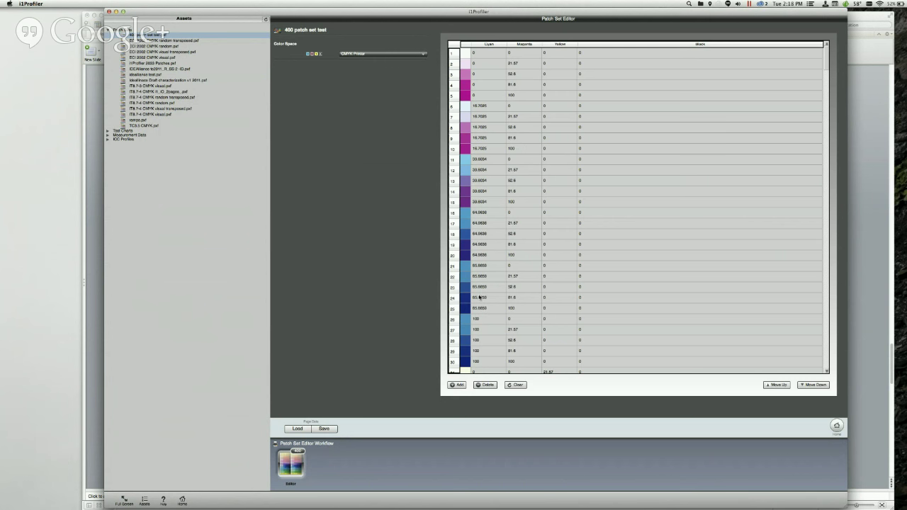
# Select row 24's Cyan value, then go back to the i1Profiler home screen
pyautogui.click(480, 298)
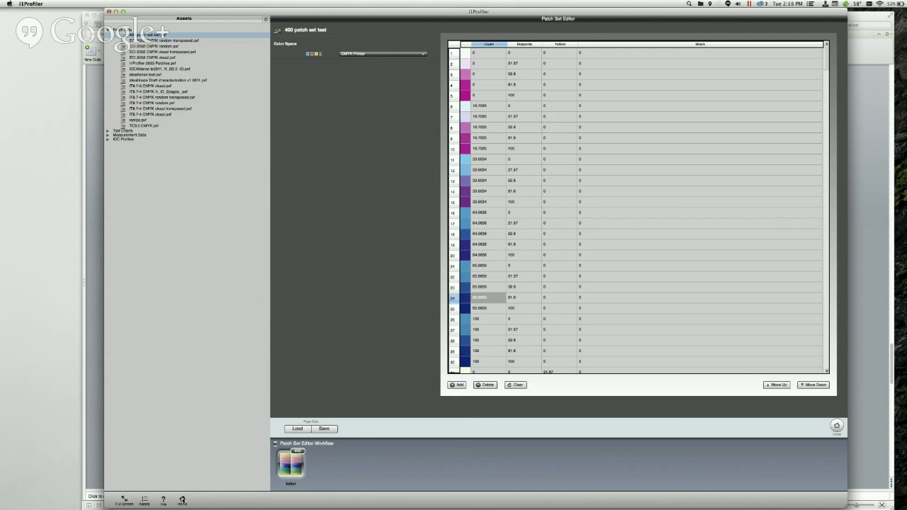
pyautogui.click(182, 500)
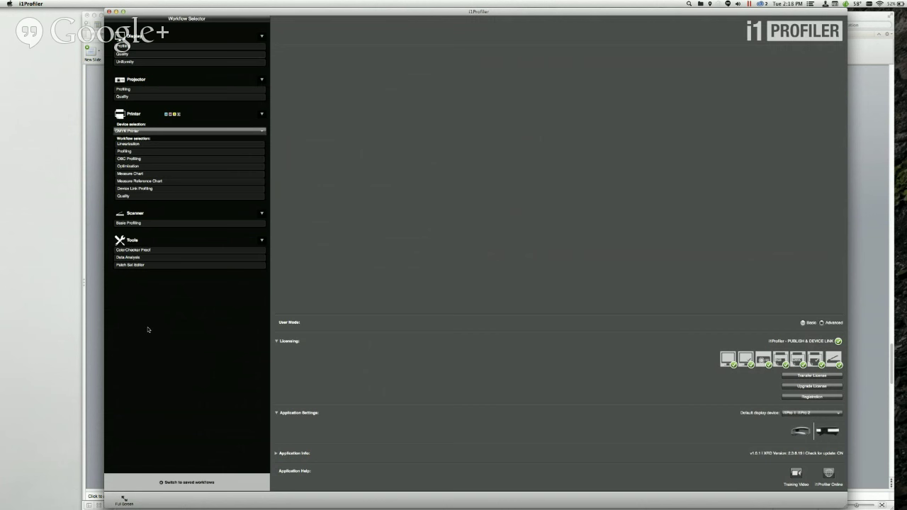
# Bring PowerPoint forward and advance to slide 9, 'NEW IN i1iSis 2'
pyautogui.click(95, 345)
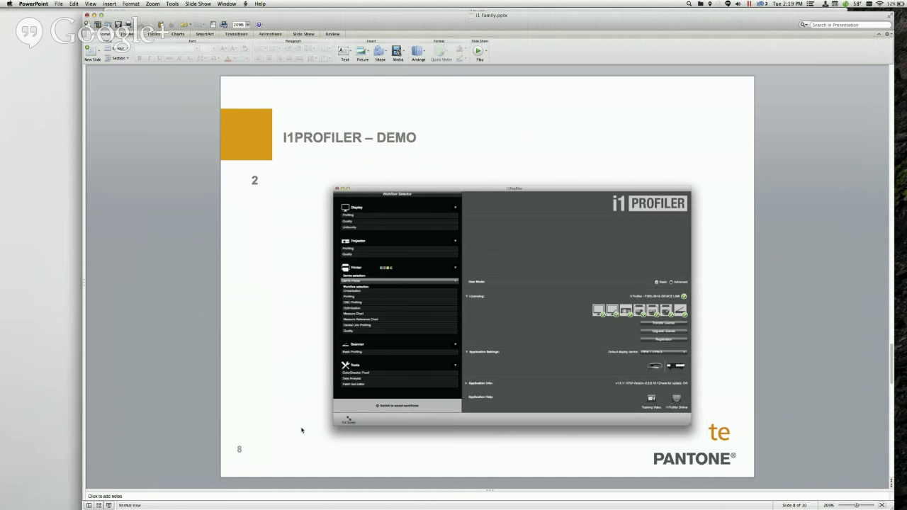
pyautogui.press('Down')
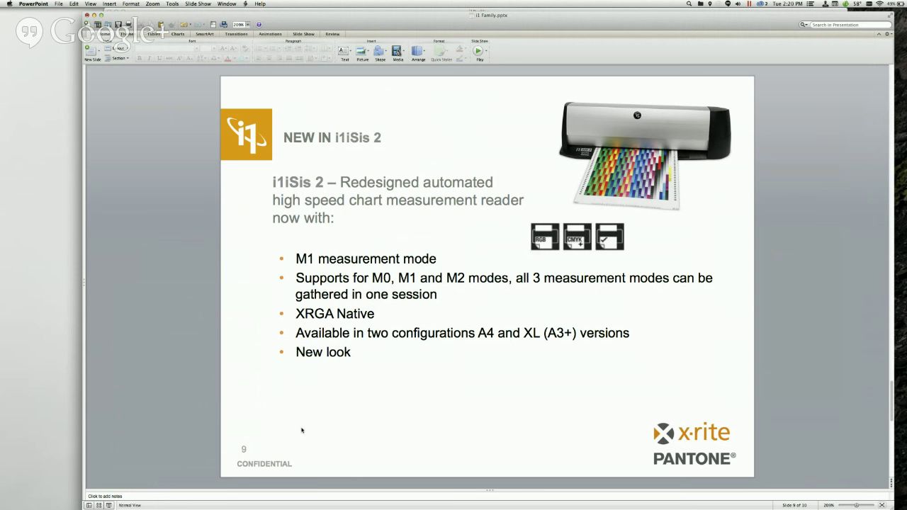
# Advance to the final slide 10, 'QUESTIONS?', then switch back to i1Profiler
pyautogui.press('pagedown')
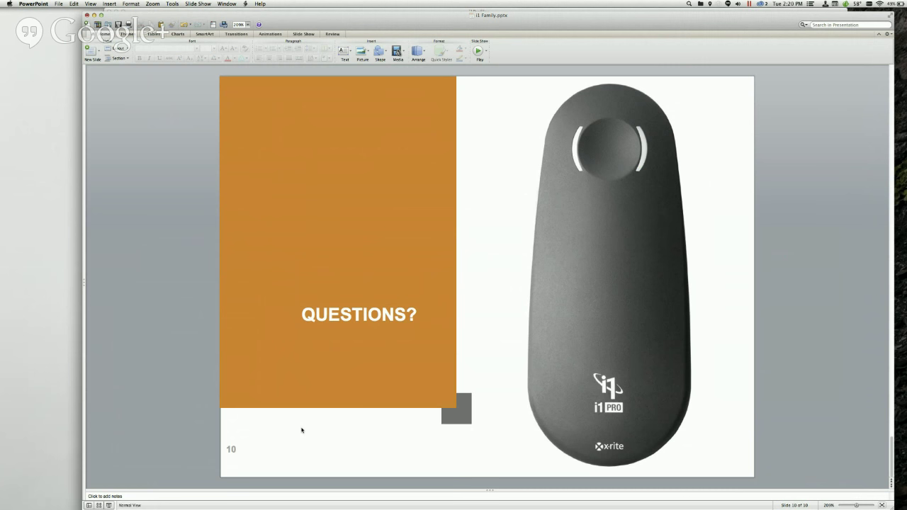
pyautogui.moveTo(250, 501)
pyautogui.press('super+Tab')
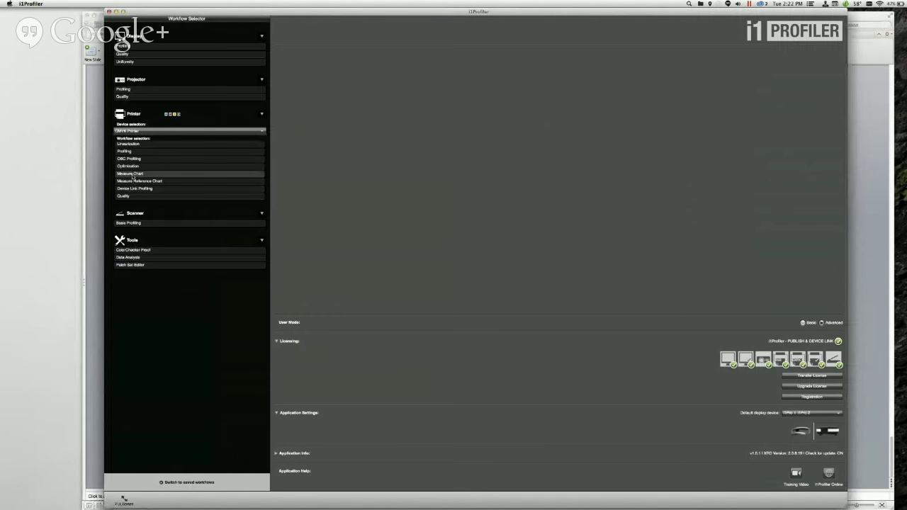
# Start Measure Chart and reduce the chart layout from 16 to 7 rows per page
pyautogui.click(132, 174)
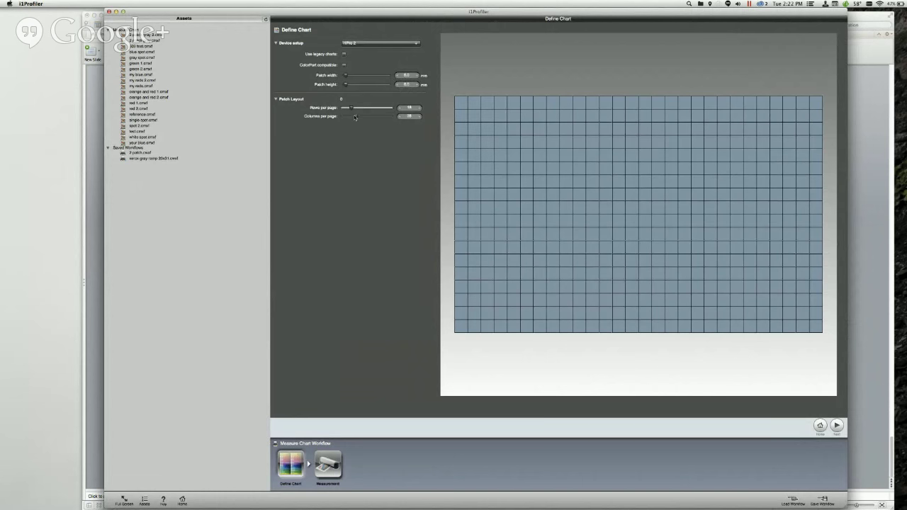
pyautogui.moveTo(352, 108); pyautogui.dragTo(345, 109)
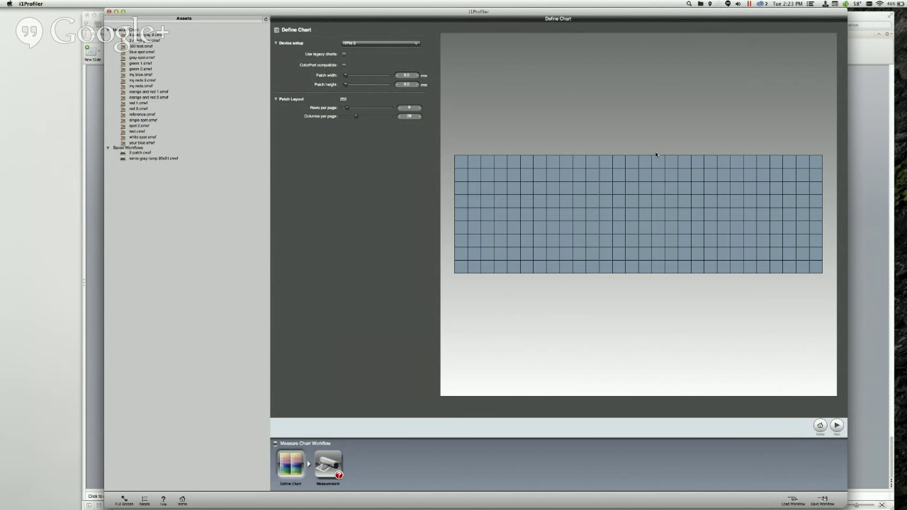
pyautogui.click(177, 158)
# Switch from i1Profiler back to PowerPoint's closing 'QUESTIONS?' slide with Cmd+Tab
pyautogui.press('super+Tab')
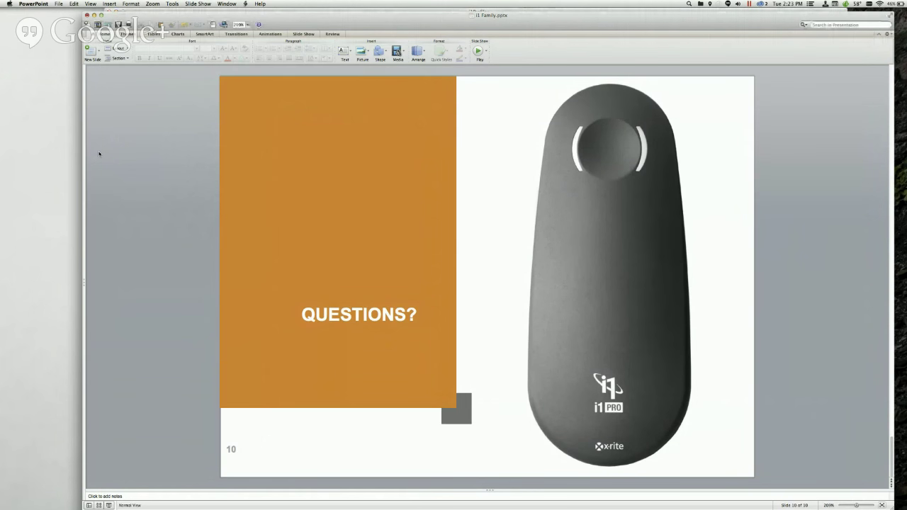